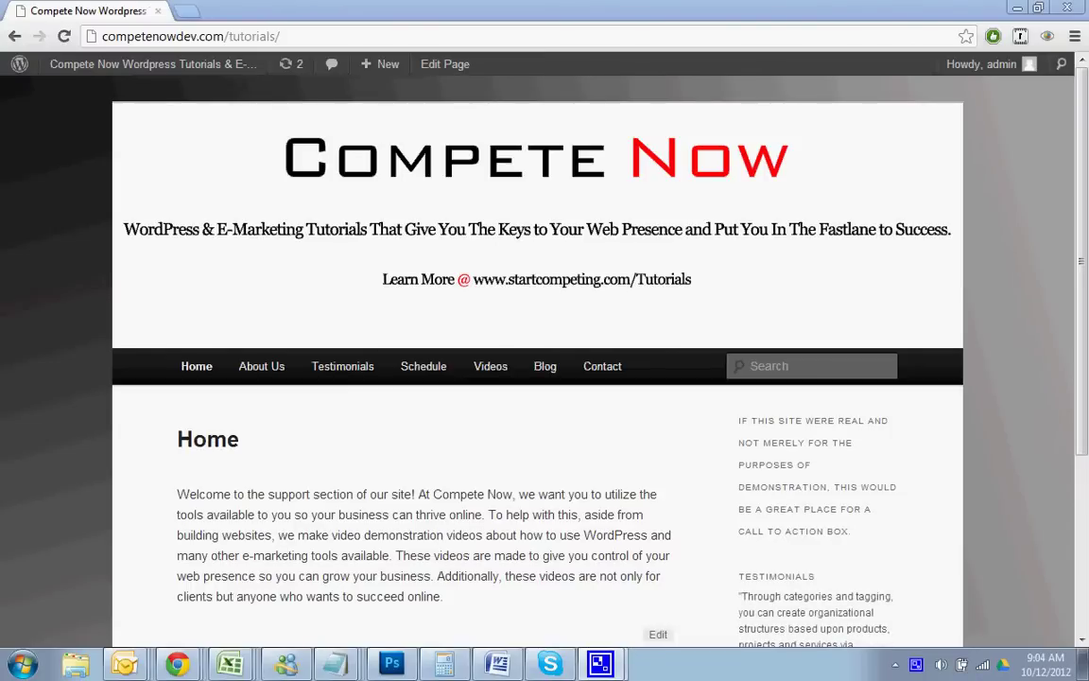
# Open the site's WordPress admin dashboard by adding wp-admin to the tutorials site address
pyautogui.click(510, 31)
pyautogui.click(511, 31)
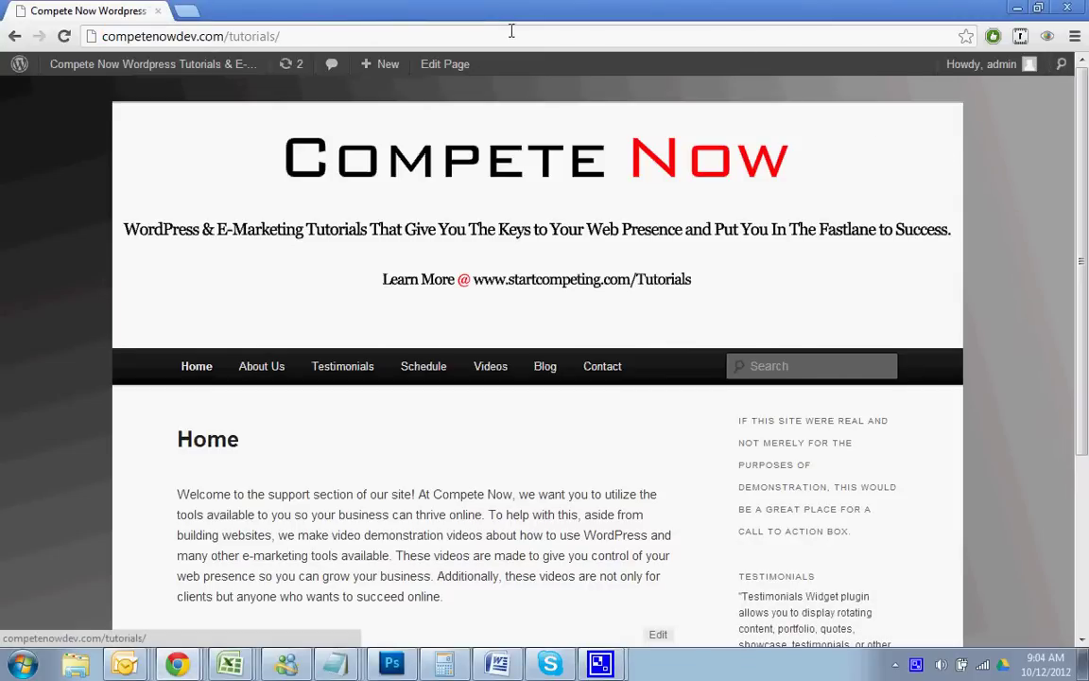
pyautogui.write('wp-admin')
pyautogui.press('Return')
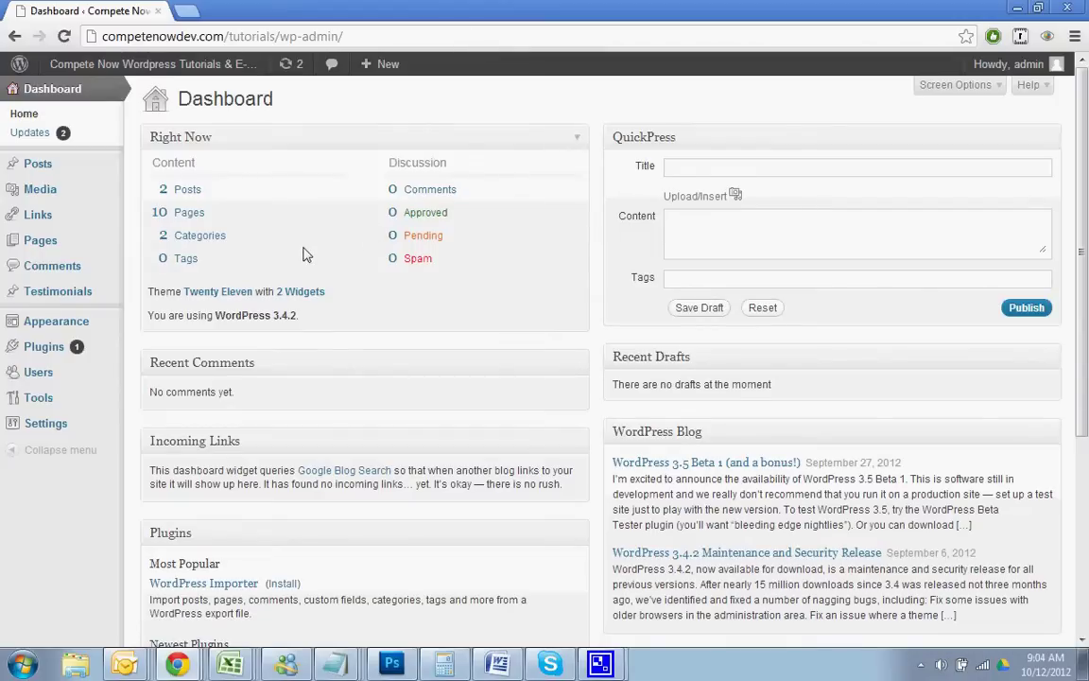
# Go to the page for adding new plugins and search the plugin directory for W3 Total Cache
pyautogui.moveTo(45, 346)
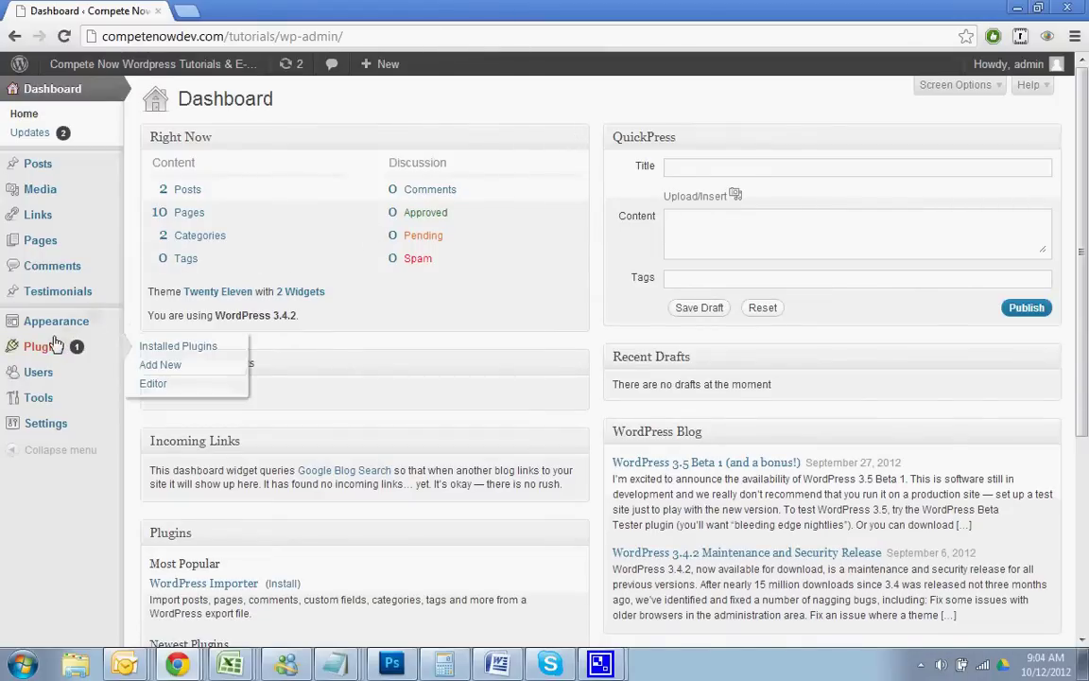
pyautogui.click(154, 366)
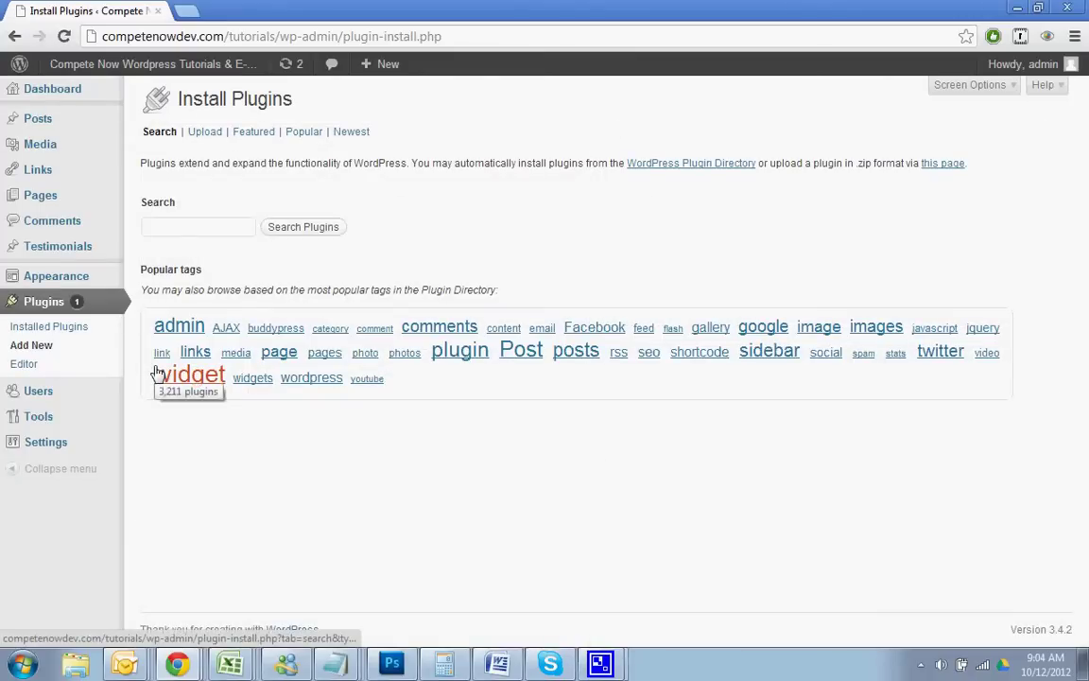
pyautogui.click(216, 224)
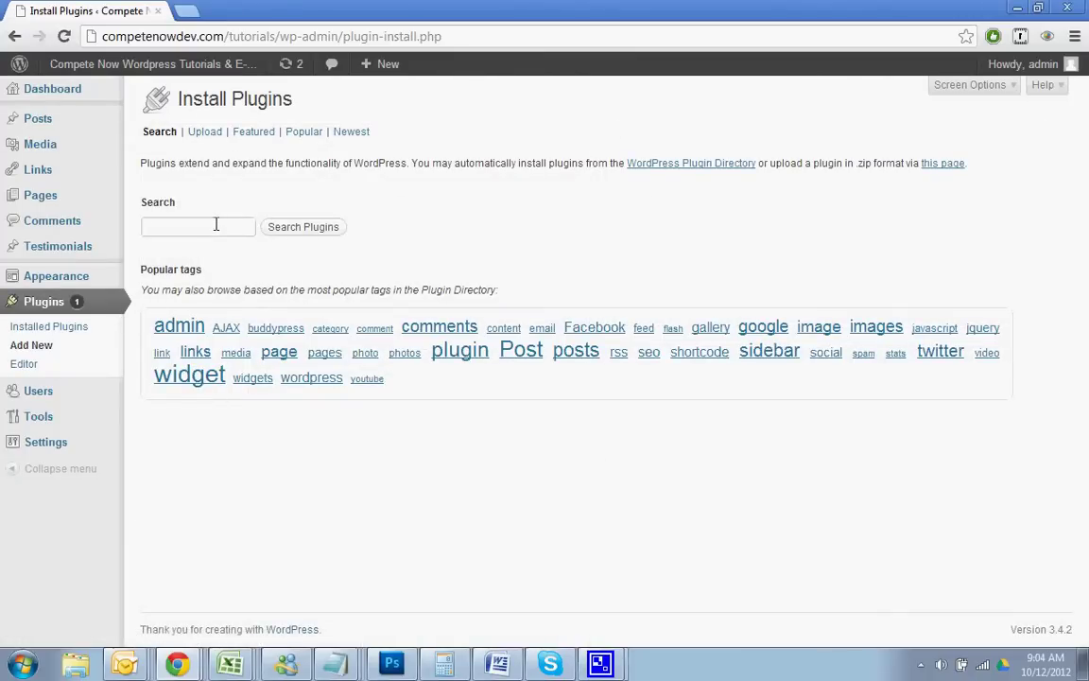
pyautogui.write('w3')
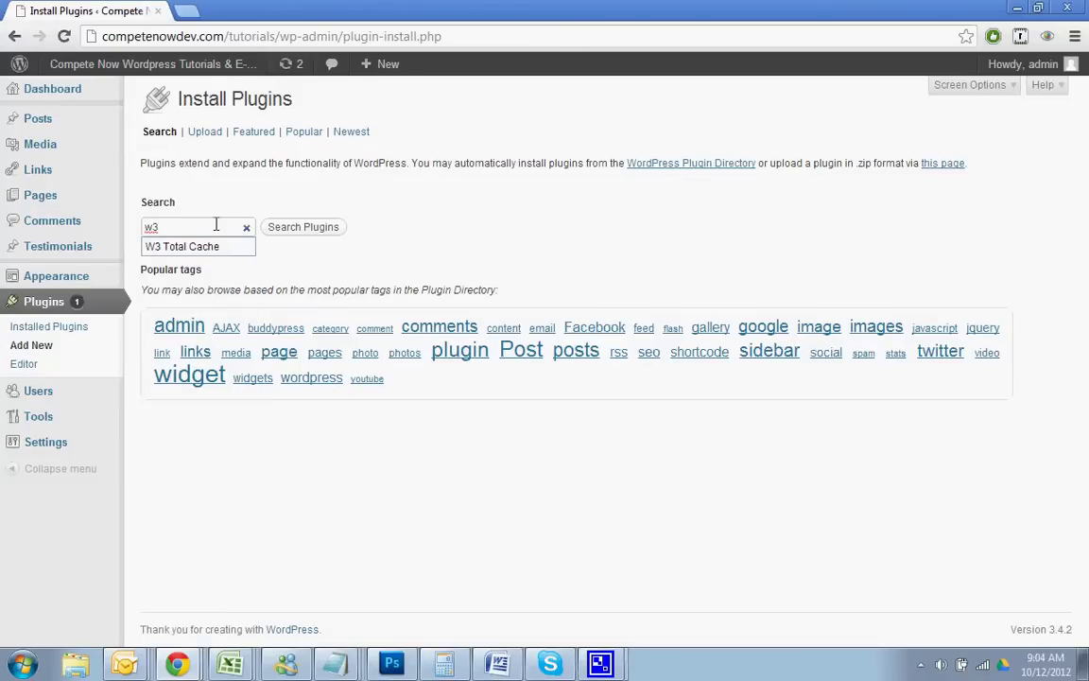
pyautogui.press('Down')
pyautogui.press('Return')
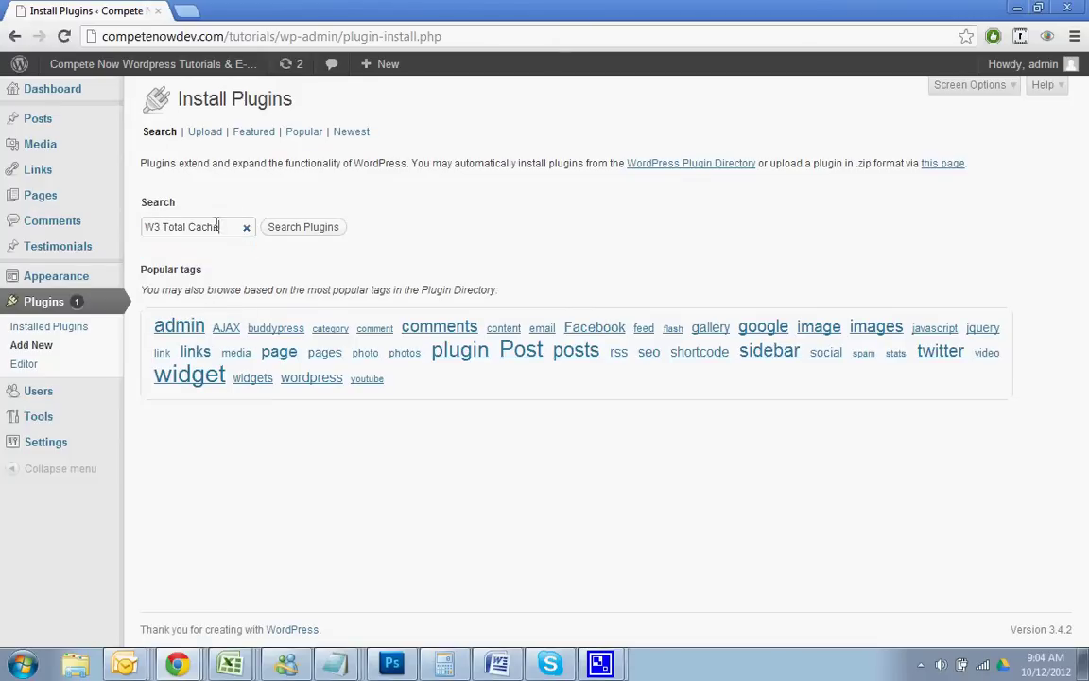
pyautogui.press('Return')
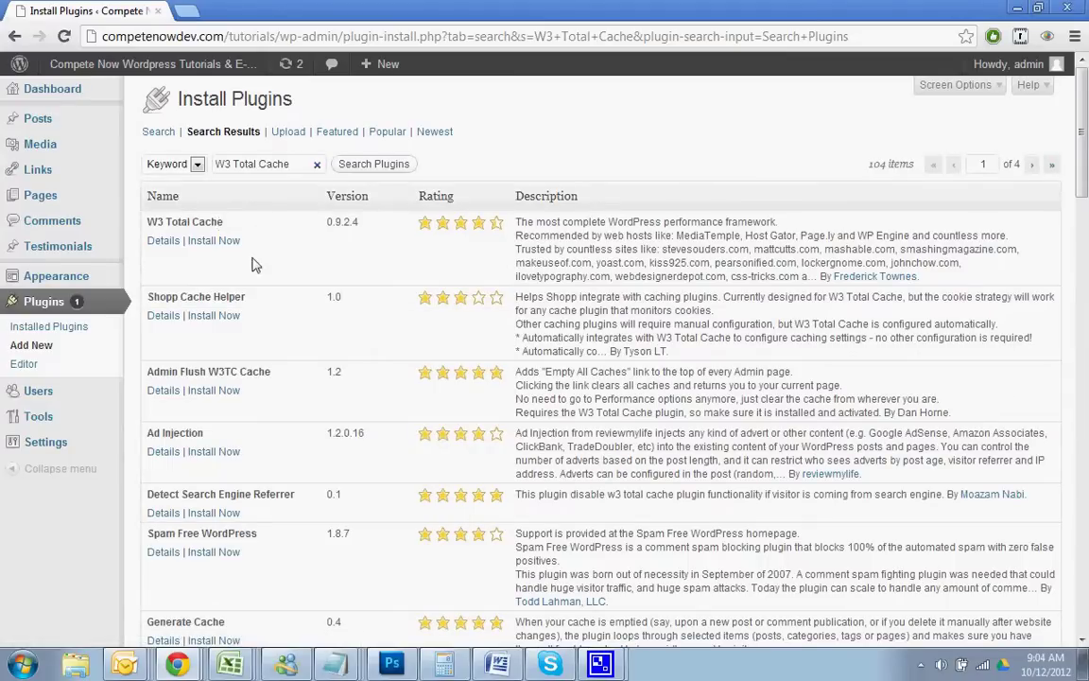
# Install the W3 Total Cache plugin and activate it
pyautogui.click(214, 240)
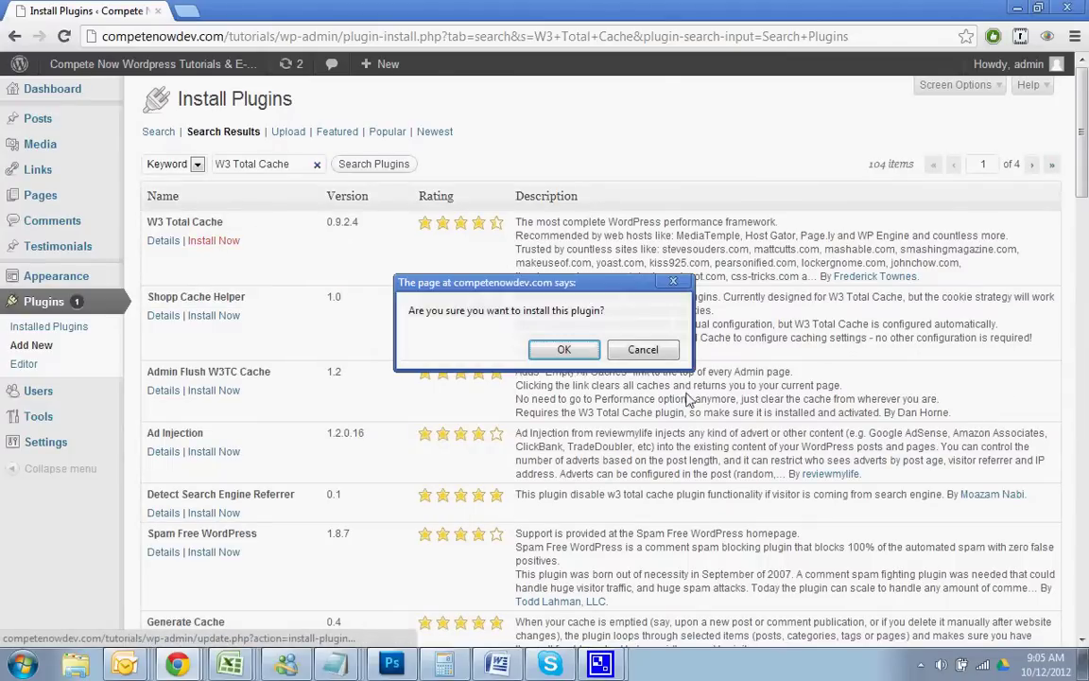
pyautogui.click(556, 349)
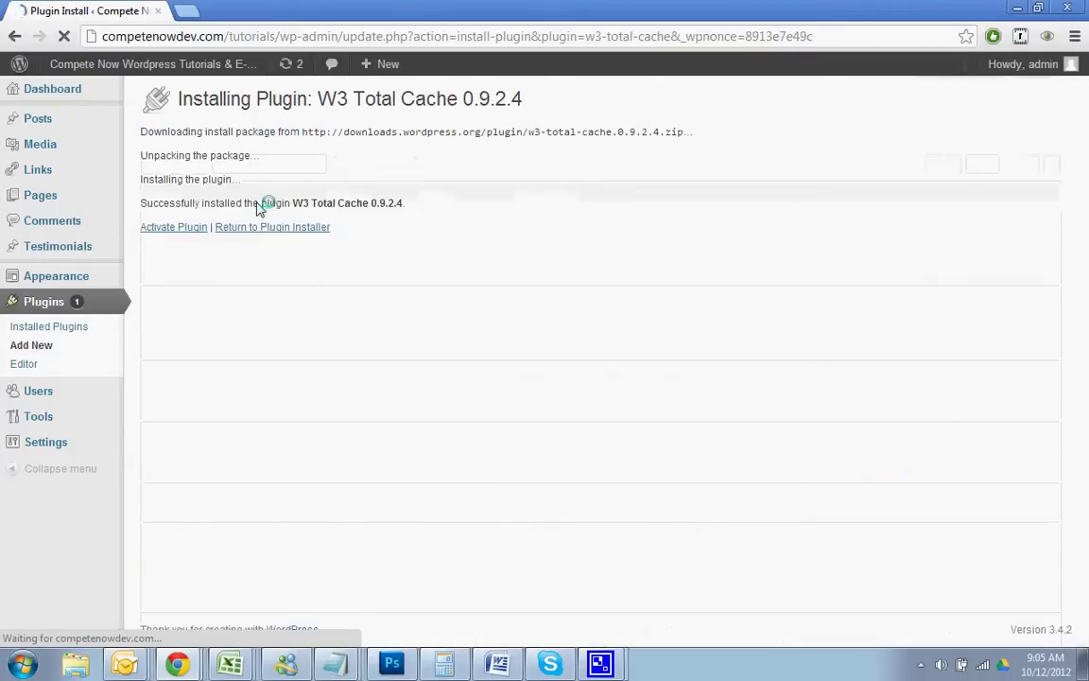
pyautogui.click(175, 228)
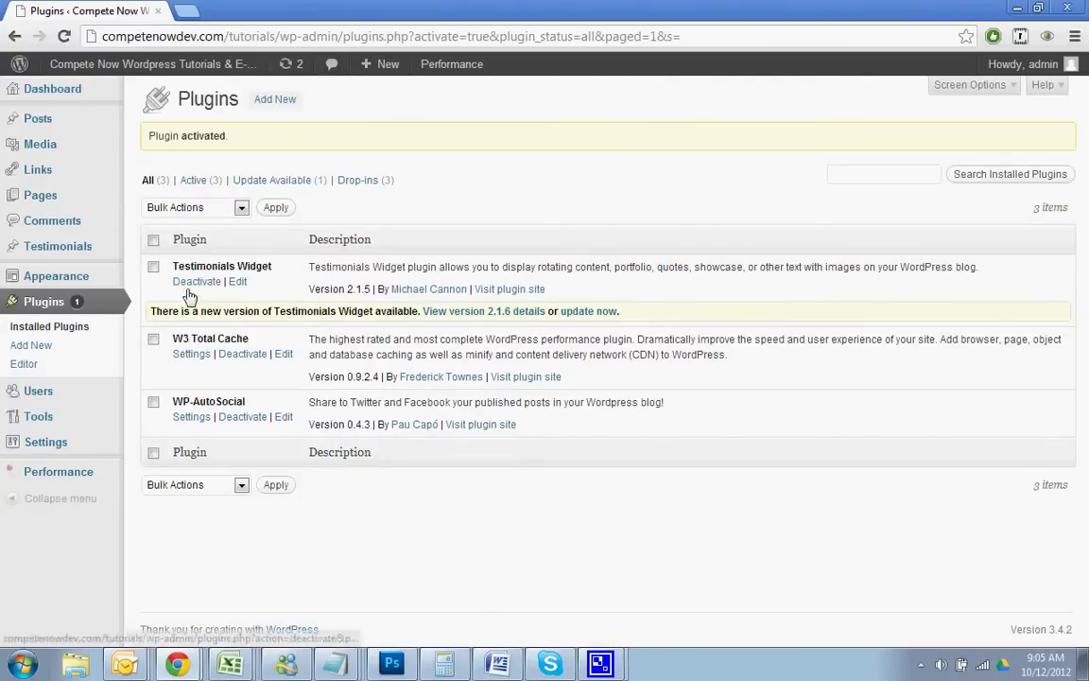
# Open the W3 Total Cache general settings and enable the Object Cache
pyautogui.click(178, 354)
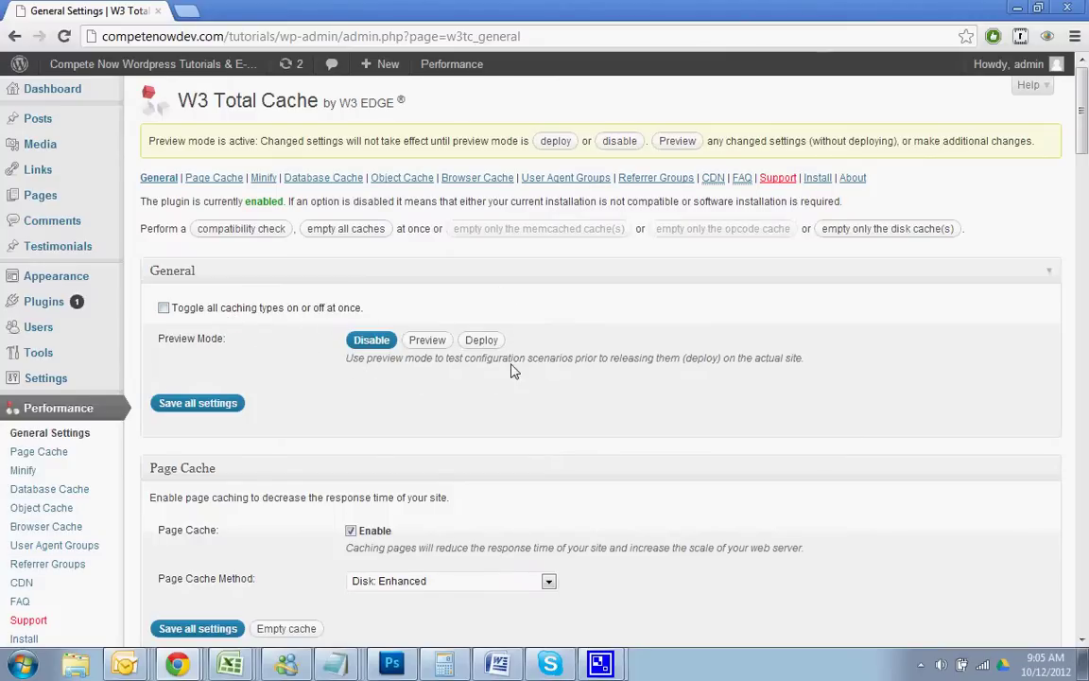
pyautogui.scroll(-2, 879, 367)
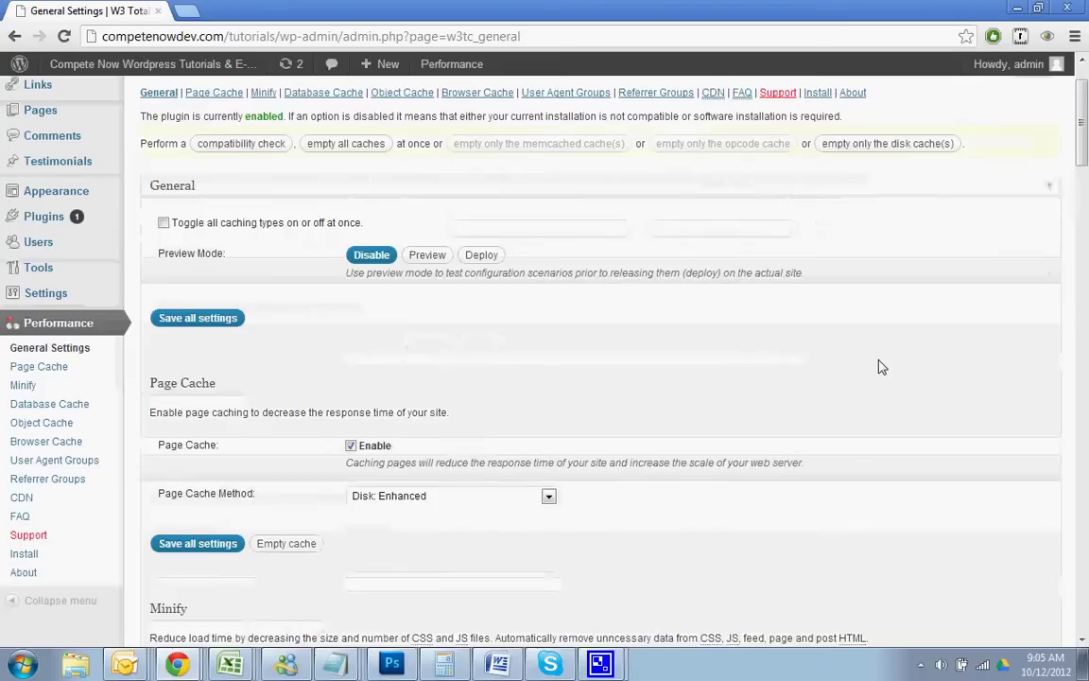
pyautogui.scroll(-2, 878, 367)
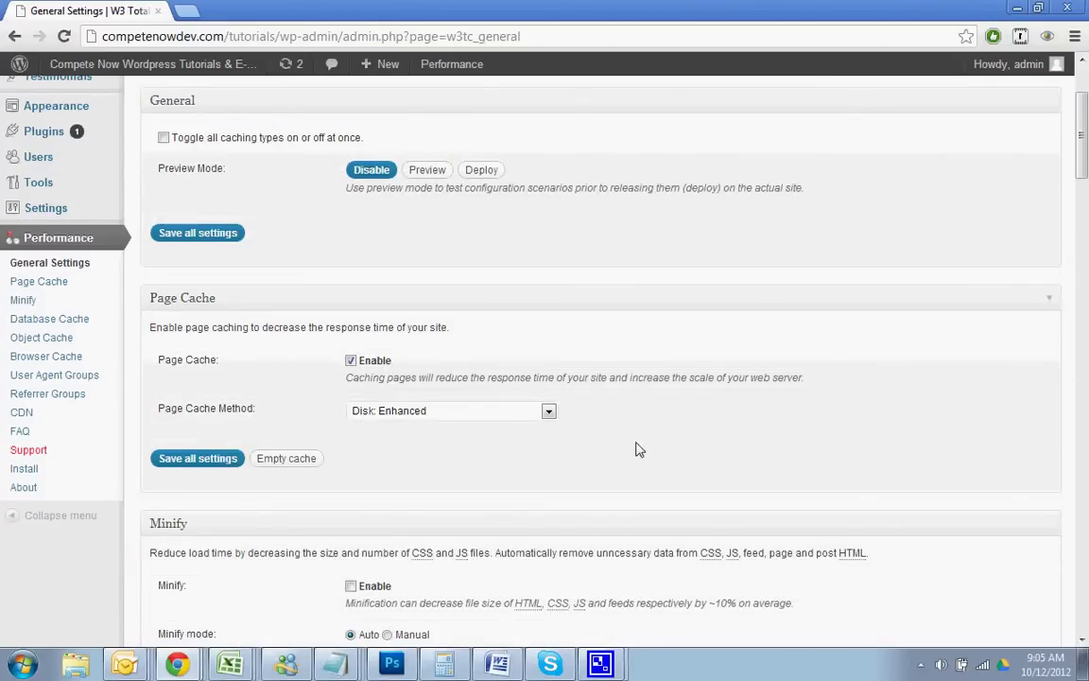
pyautogui.scroll(-4, 636, 447)
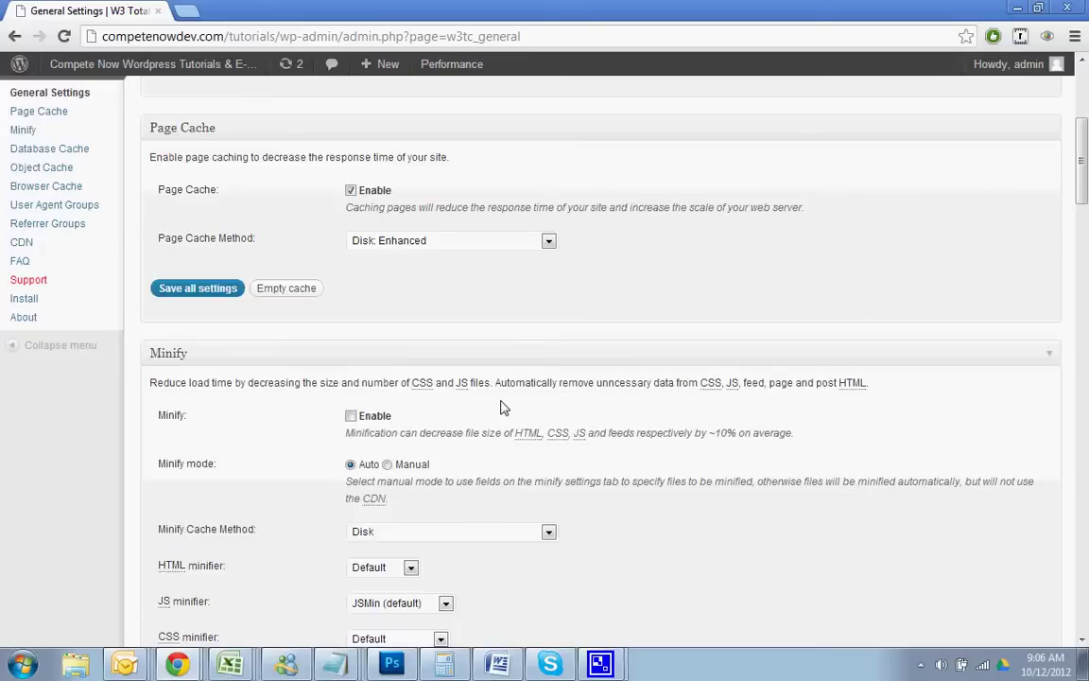
pyautogui.scroll(-1, 503, 407)
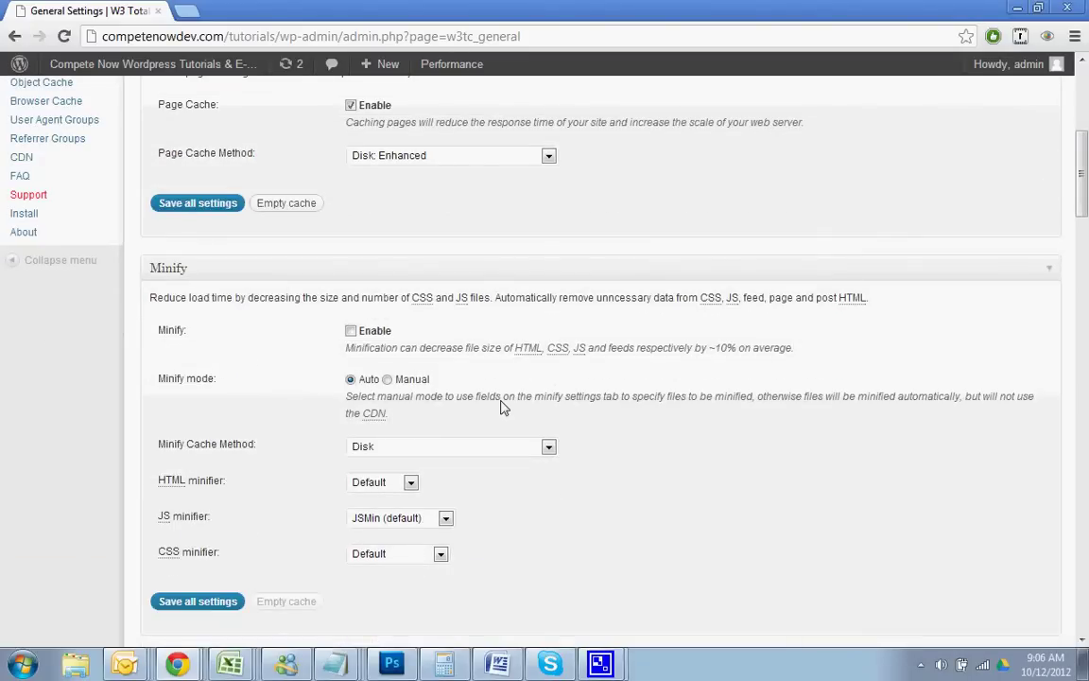
pyautogui.scroll(-1, 503, 408)
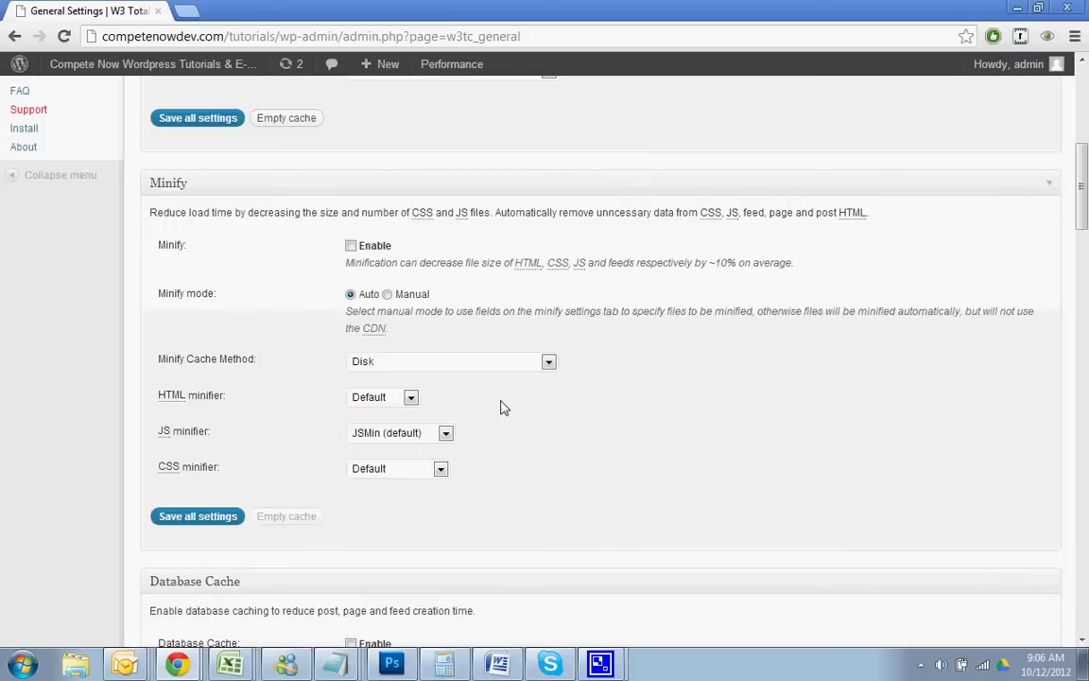
pyautogui.scroll(-3, 503, 408)
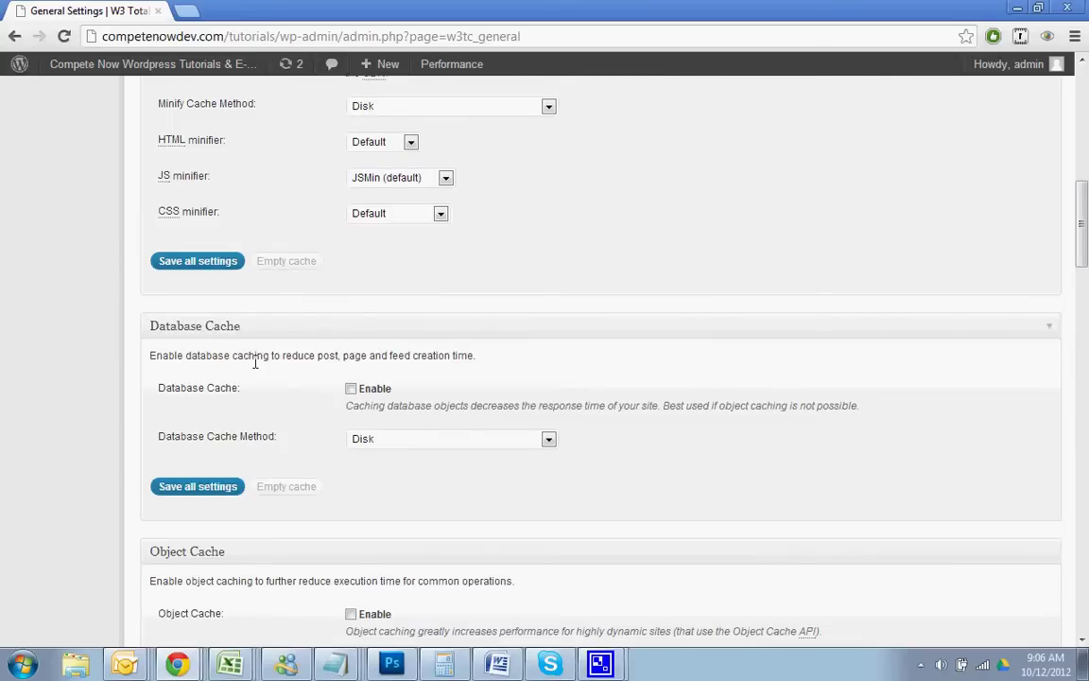
pyautogui.scroll(-1, 255, 362)
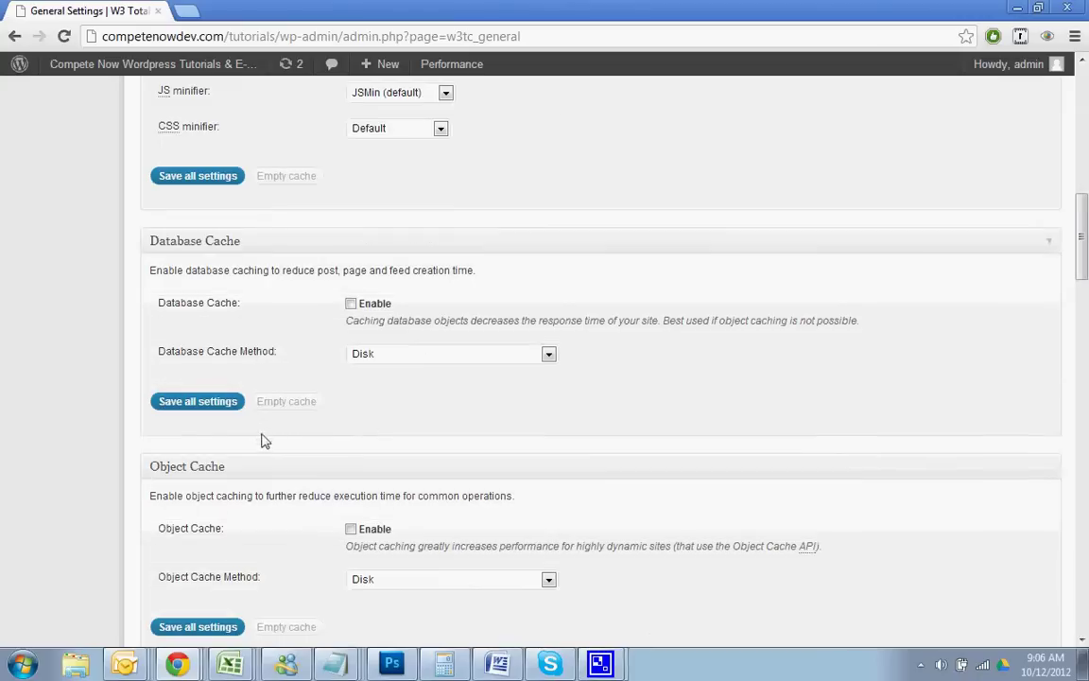
pyautogui.click(366, 531)
# Examine the Browser Cache and CDN sections, including the CDN types on offer
pyautogui.scroll(-2, 715, 501)
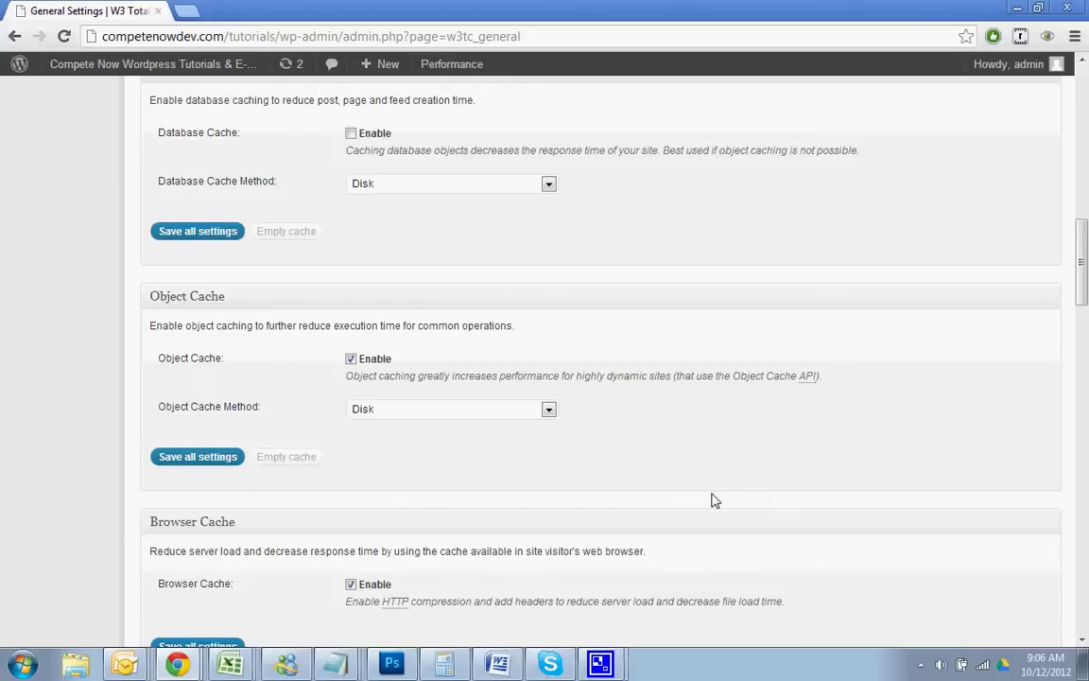
pyautogui.scroll(-2, 715, 502)
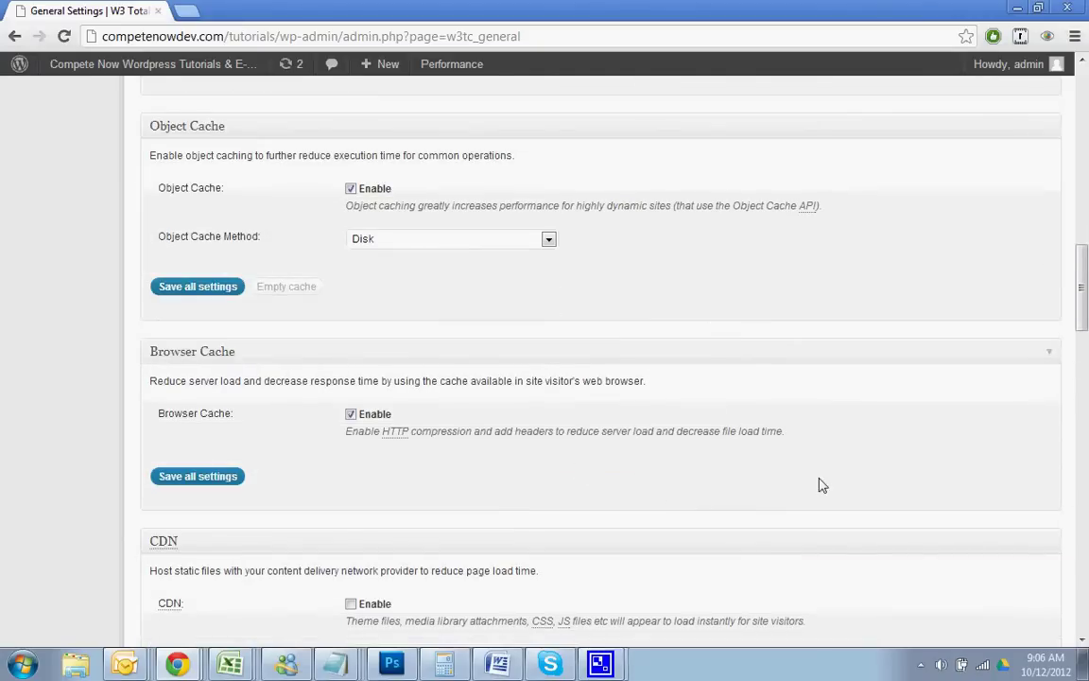
pyautogui.scroll(-1, 821, 486)
pyautogui.scroll(-2, 822, 485)
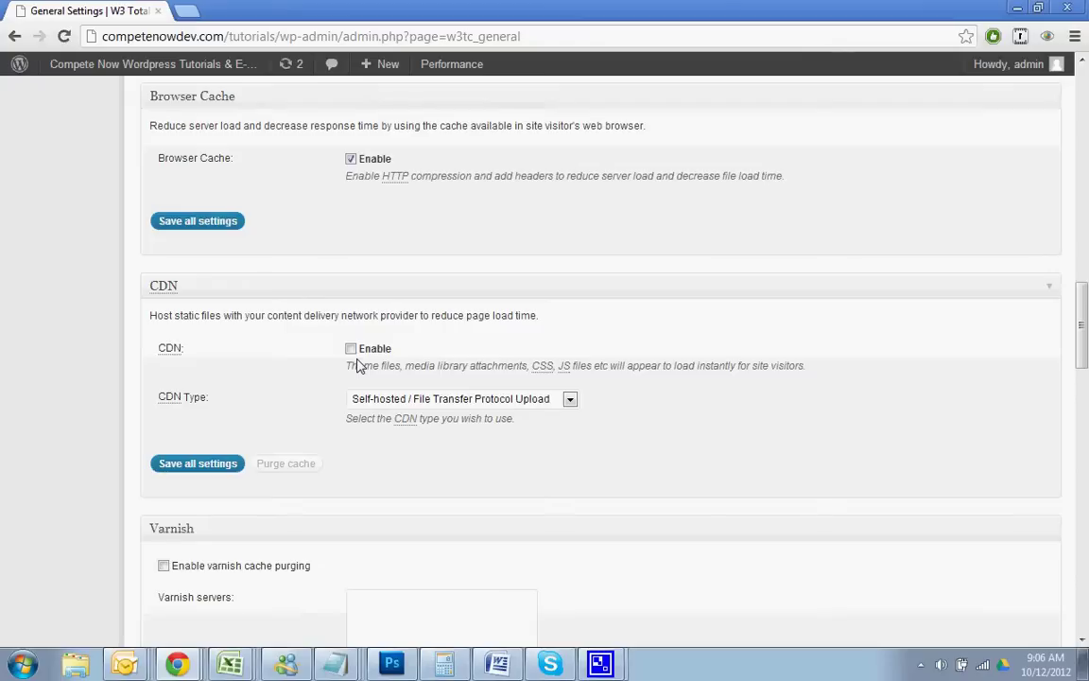
pyautogui.click(395, 401)
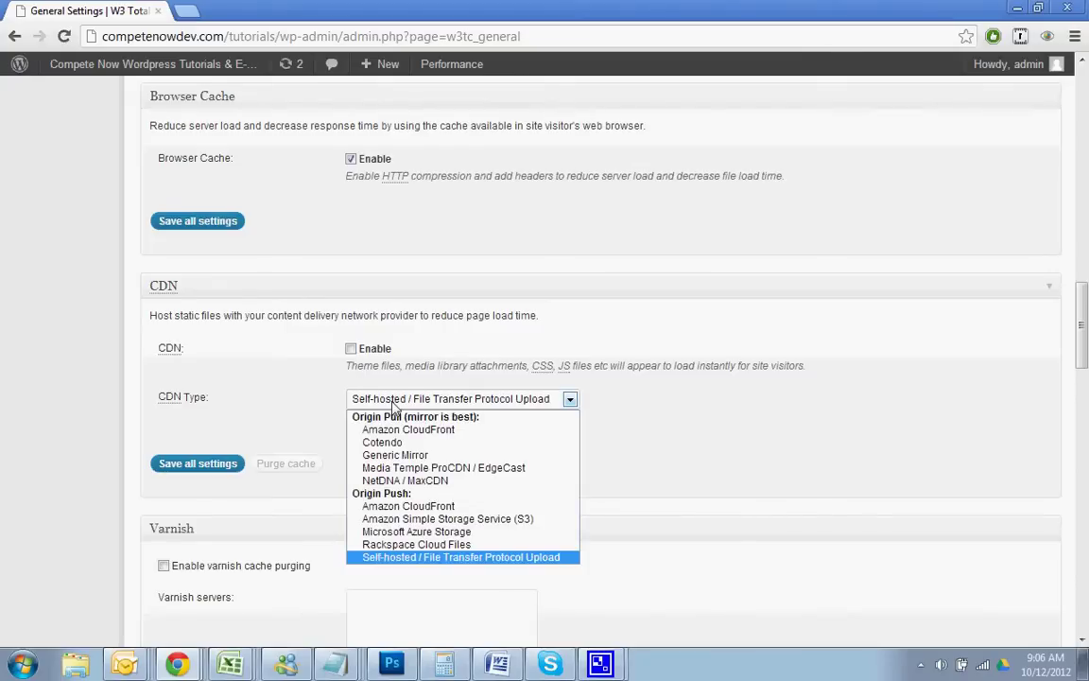
pyautogui.click(394, 401)
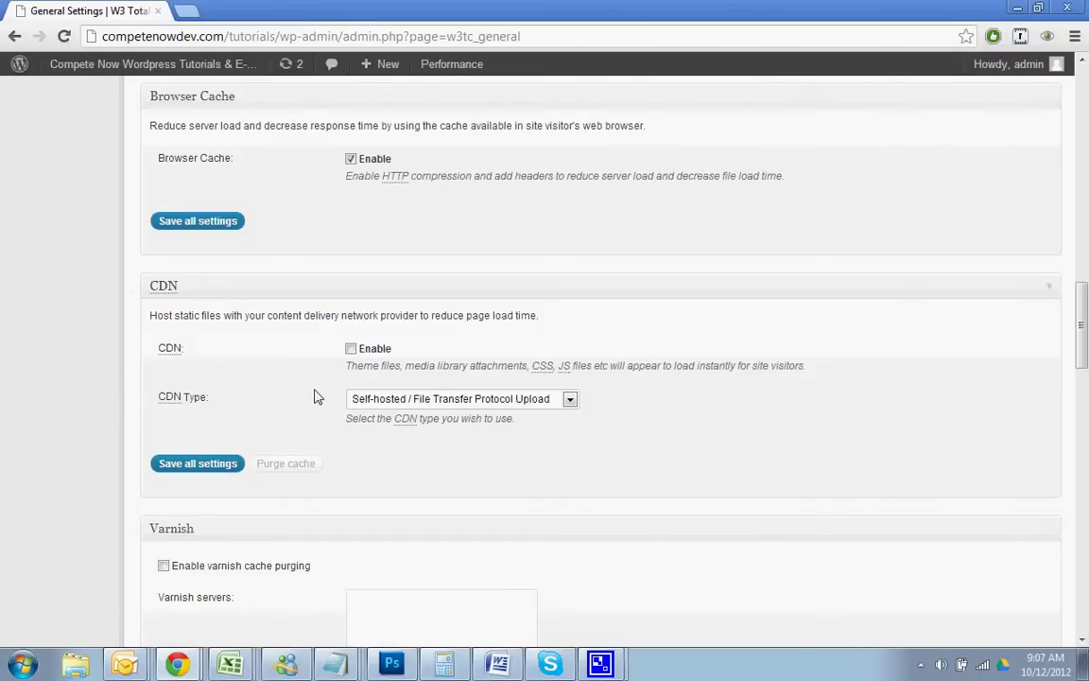
# Save all W3 Total Cache general settings and disable preview mode
pyautogui.scroll(-3, 318, 397)
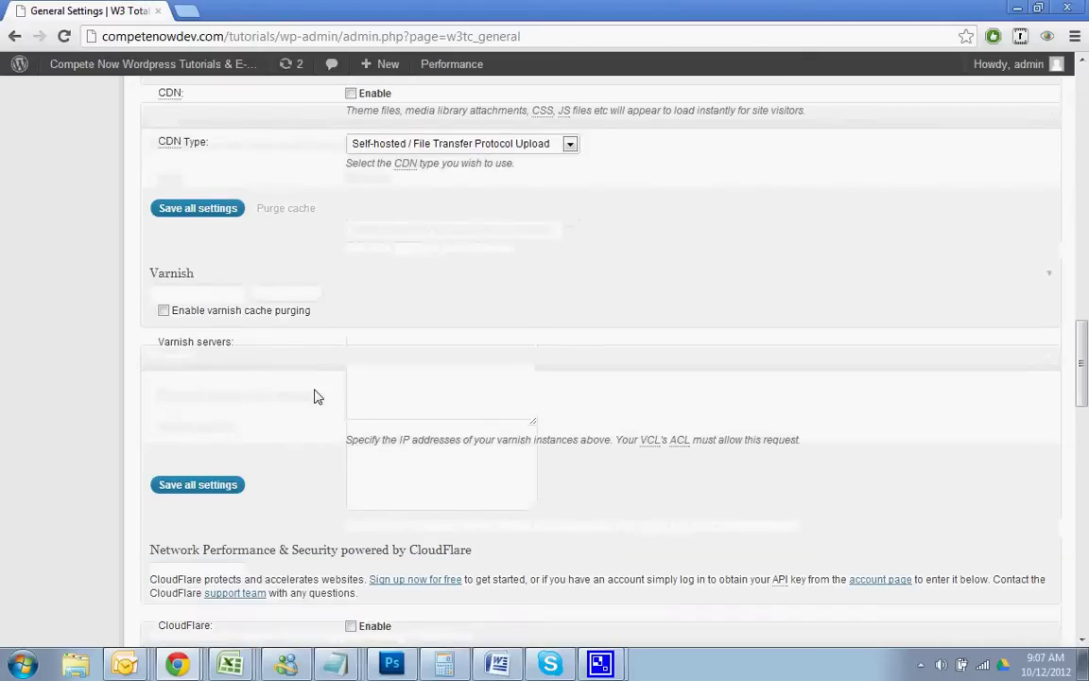
pyautogui.scroll(-3, 318, 397)
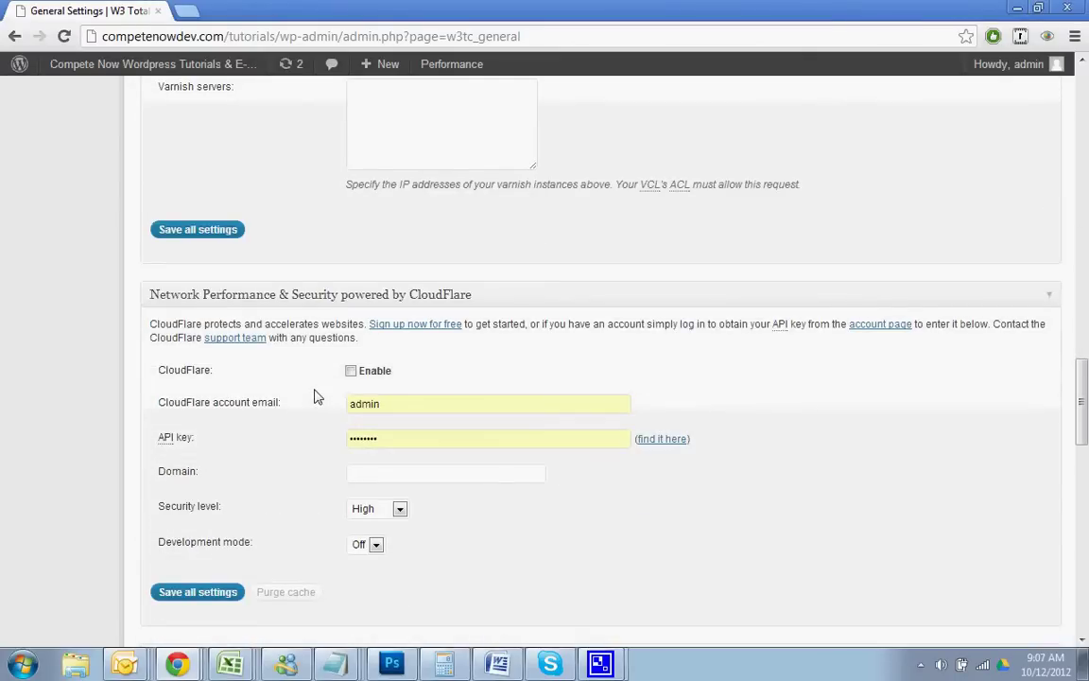
pyautogui.scroll(-1, 318, 397)
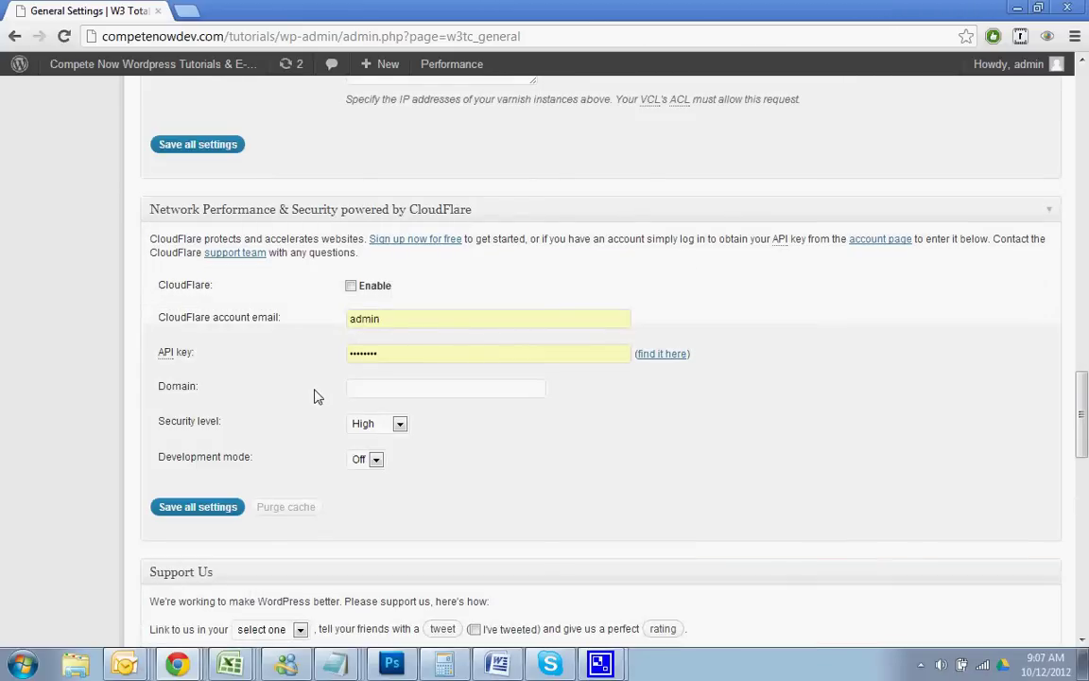
pyautogui.scroll(-9, 317, 397)
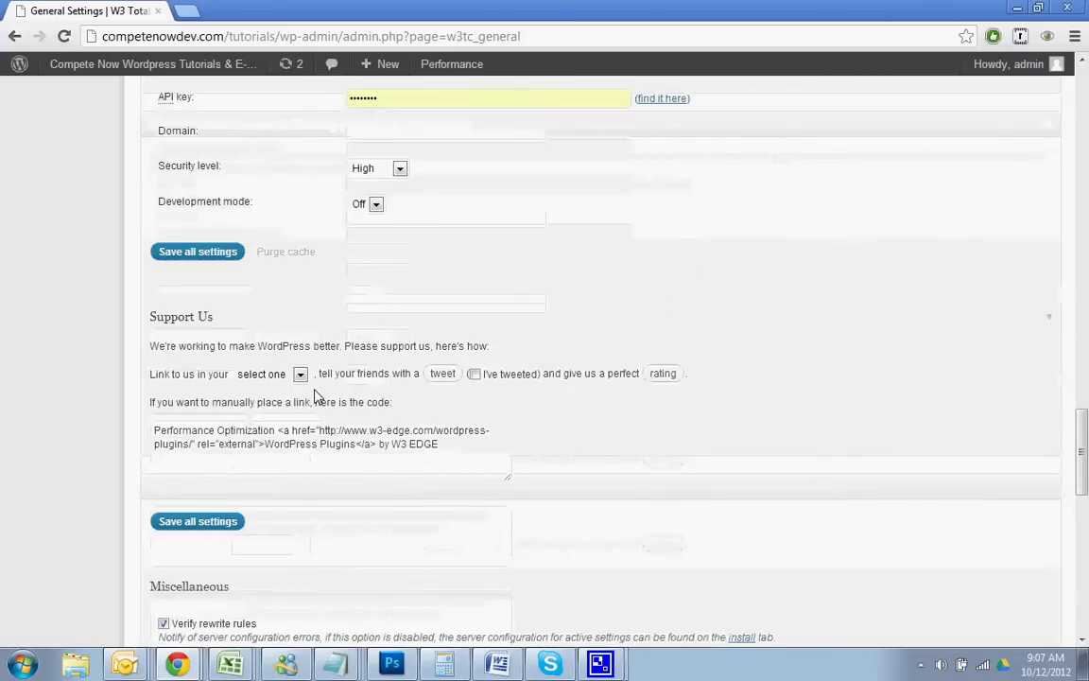
pyautogui.scroll(-5, 318, 397)
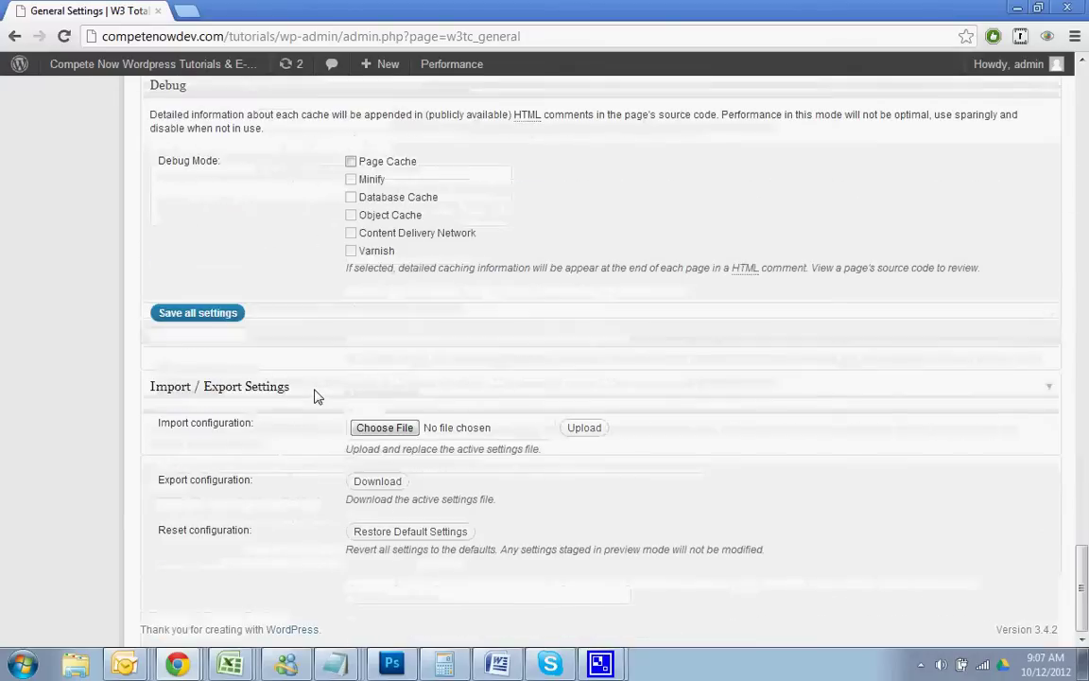
pyautogui.click(198, 313)
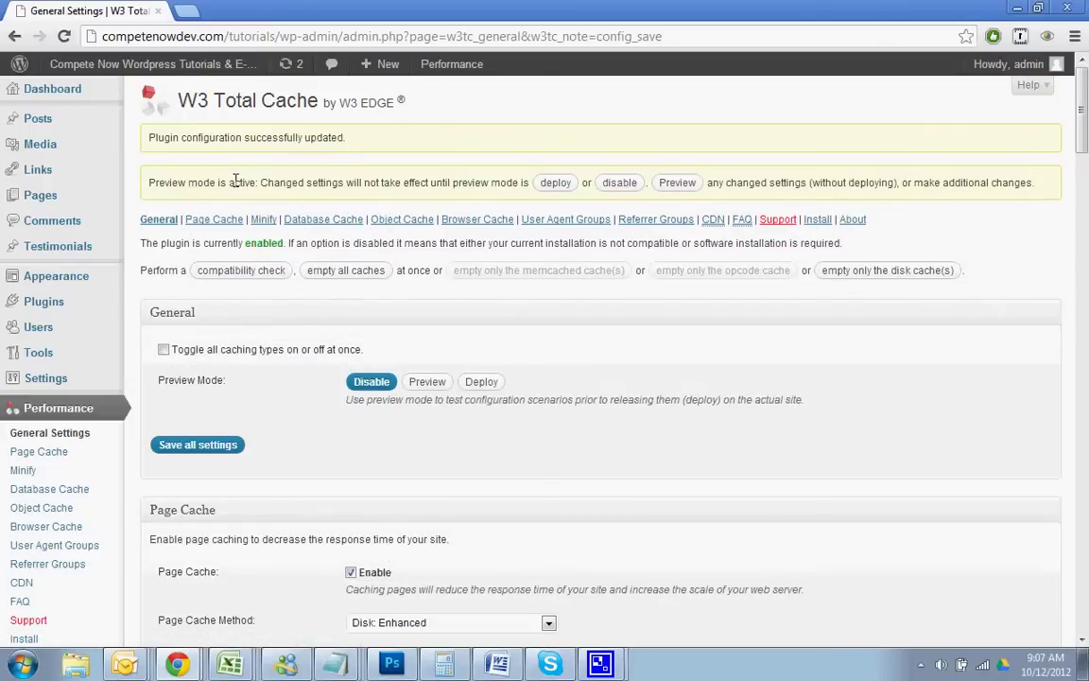
pyautogui.click(620, 183)
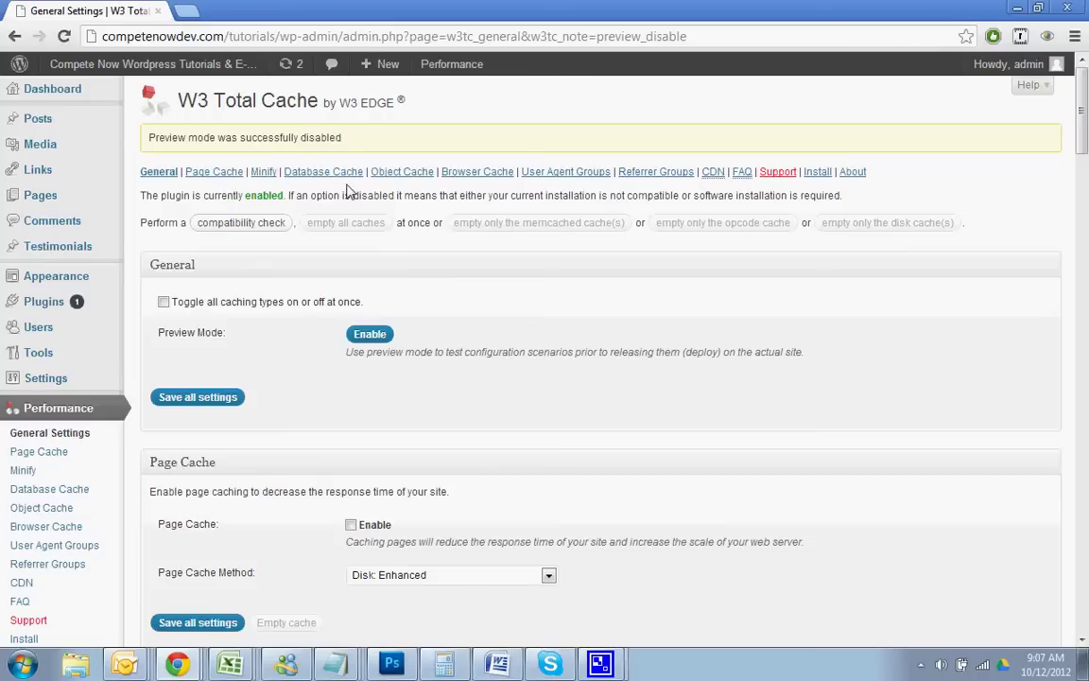
# Open the public Compete Now site in a new browser tab from the admin area
pyautogui.moveTo(153, 62)
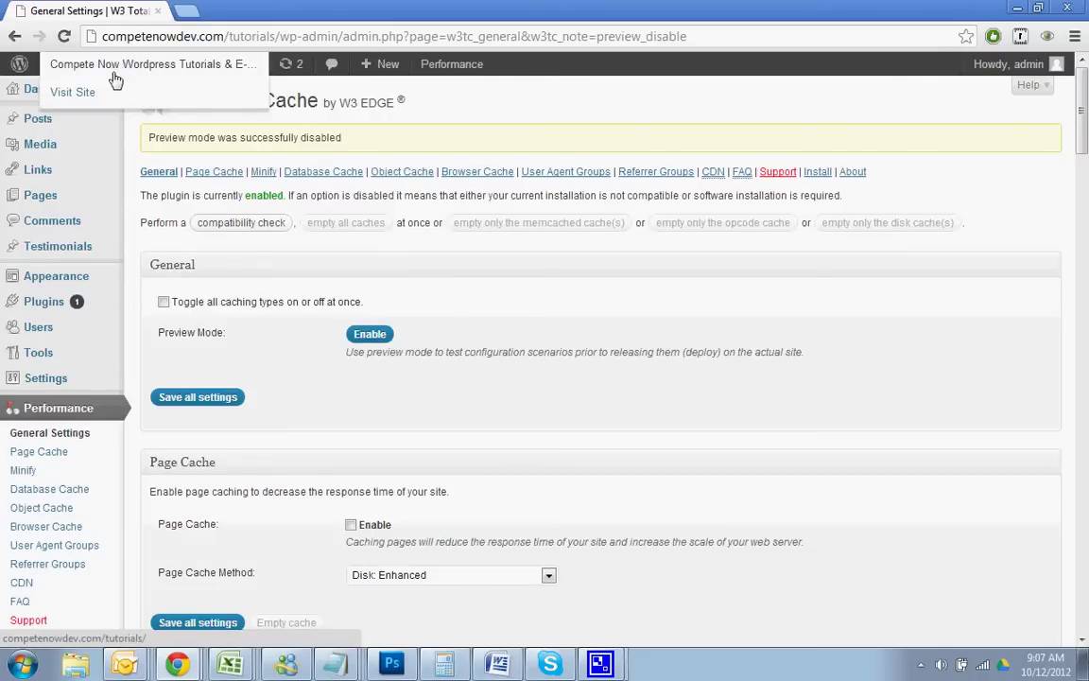
pyautogui.rightClick(111, 75)
pyautogui.click(175, 83)
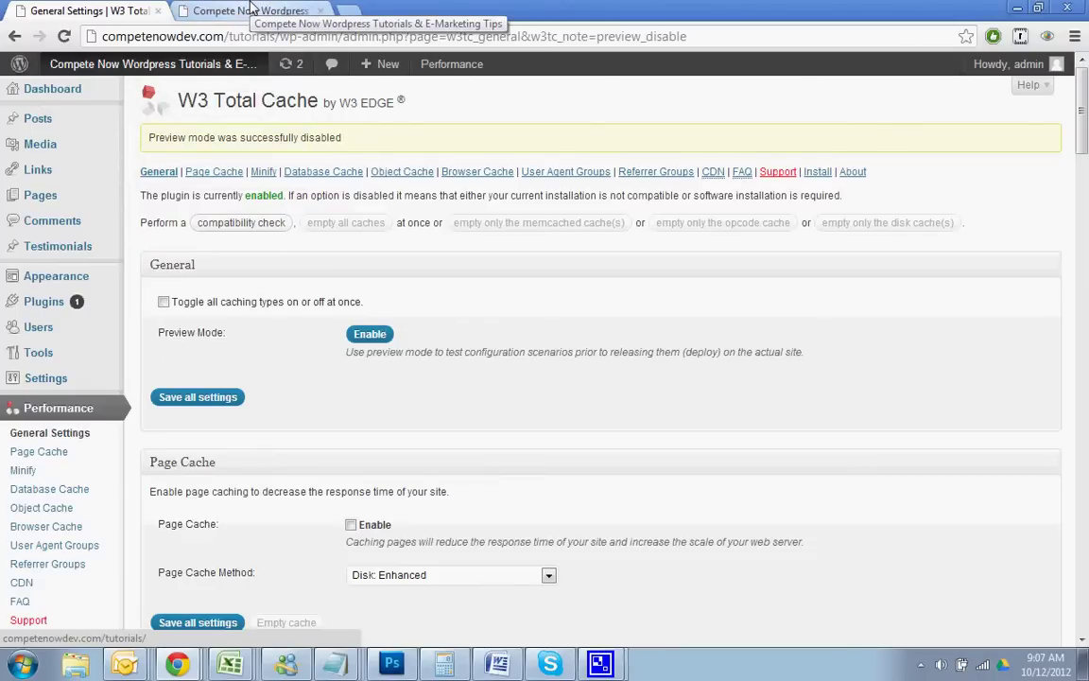
# Enable the Page Cache with the Disk: Enhanced method in the general settings and save all settings
pyautogui.scroll(-2, 282, 343)
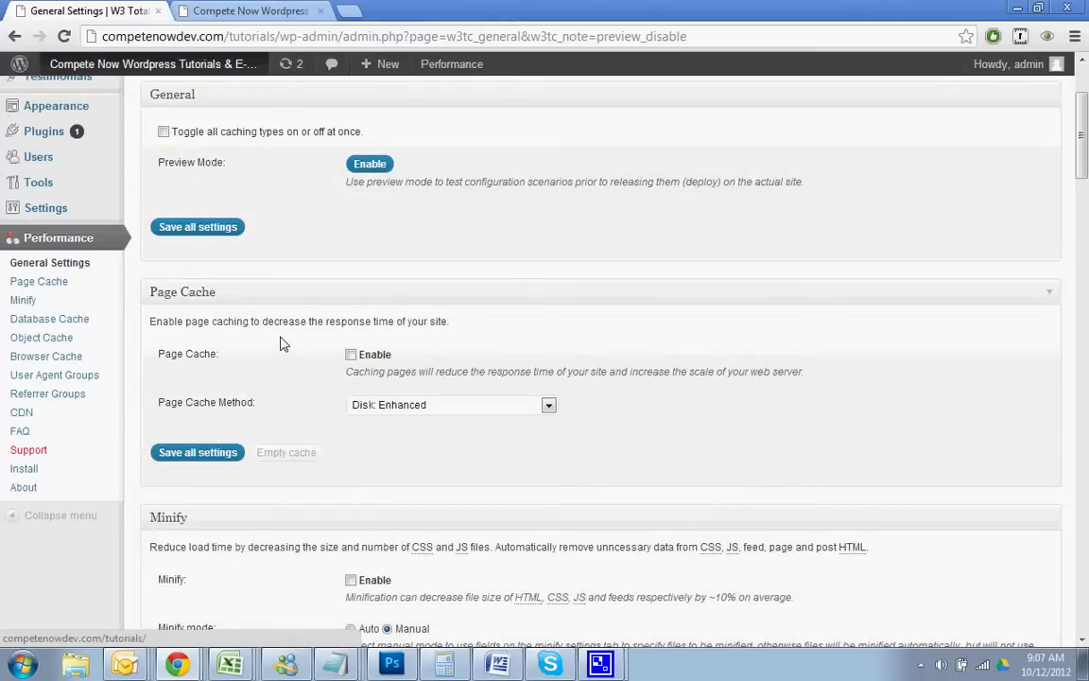
pyautogui.scroll(-4, 282, 344)
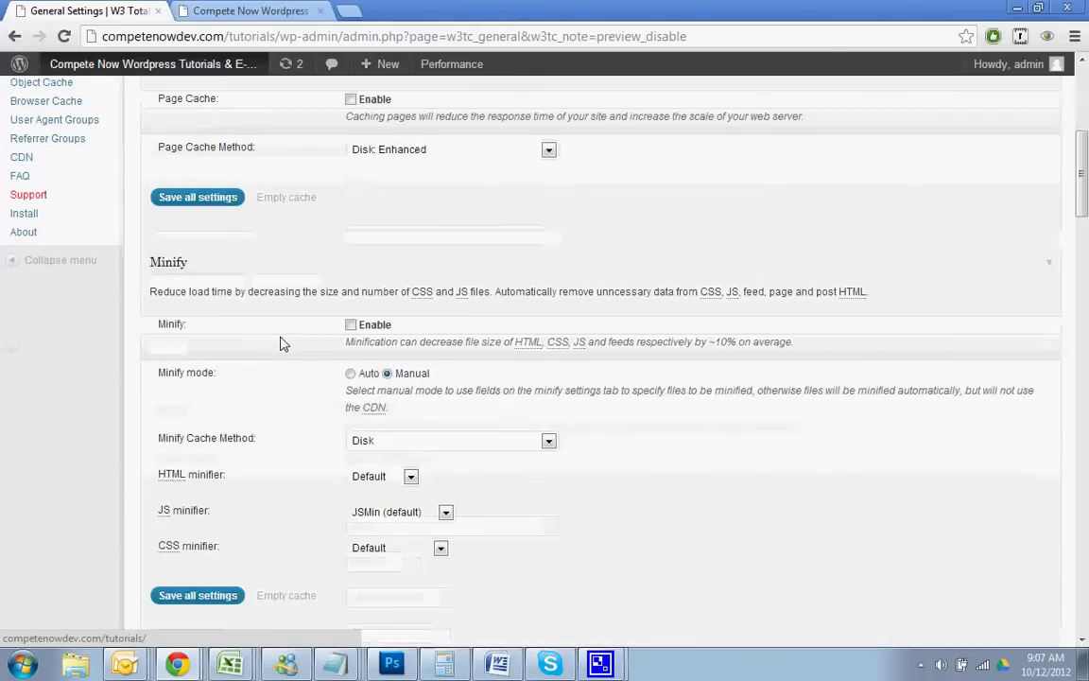
pyautogui.scroll(-7, 282, 343)
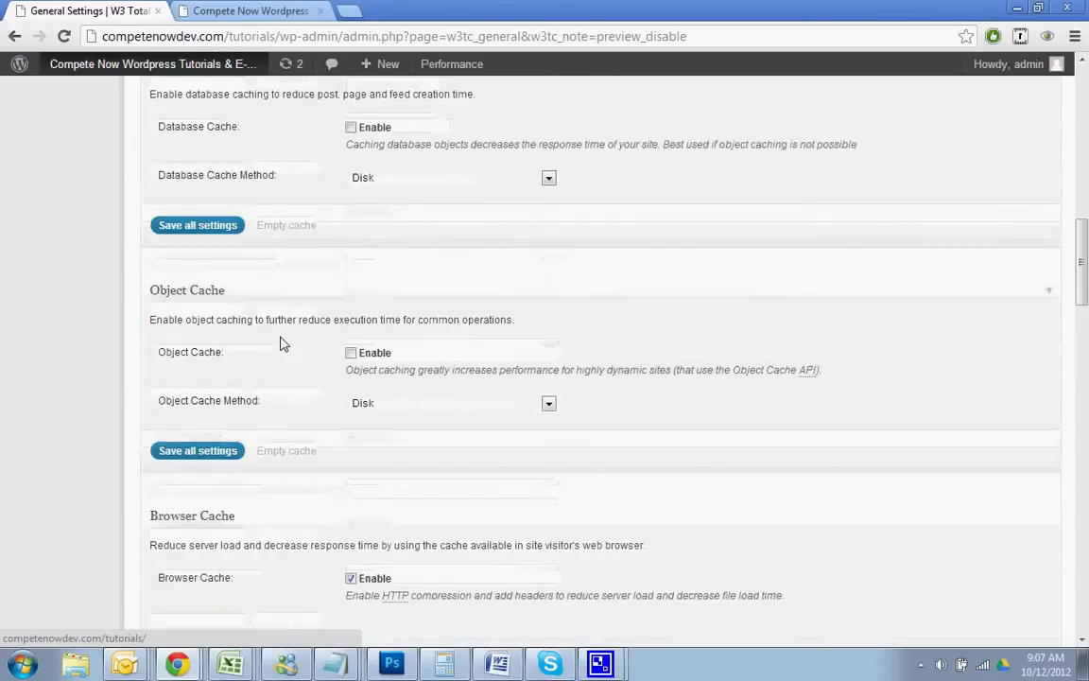
pyautogui.scroll(-3, 282, 343)
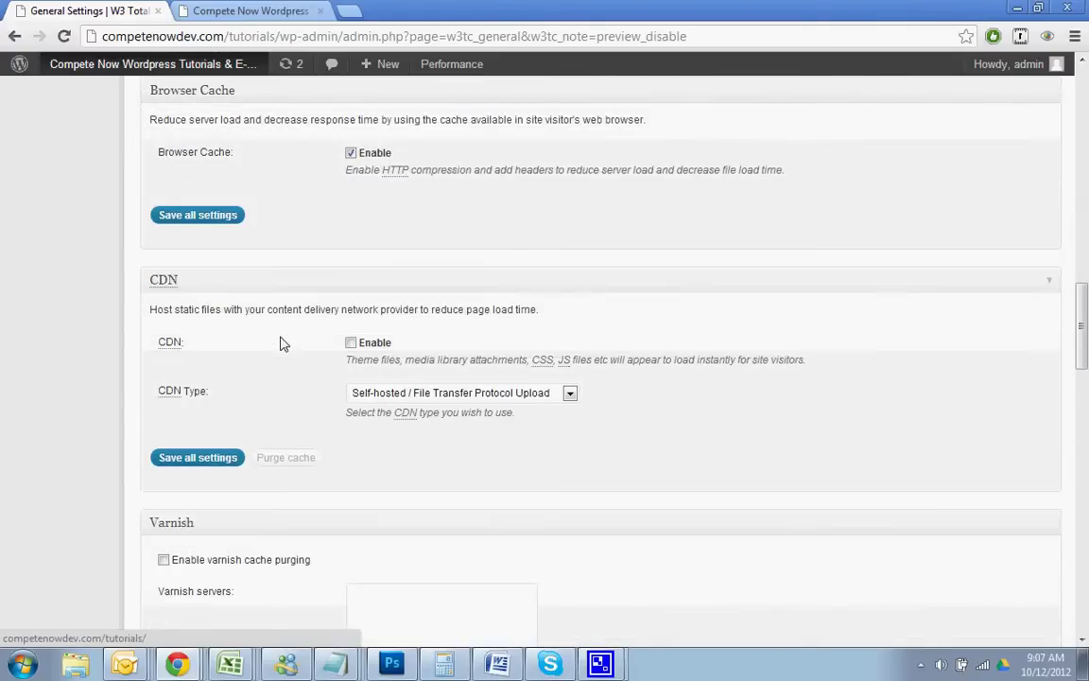
pyautogui.scroll(15, 282, 344)
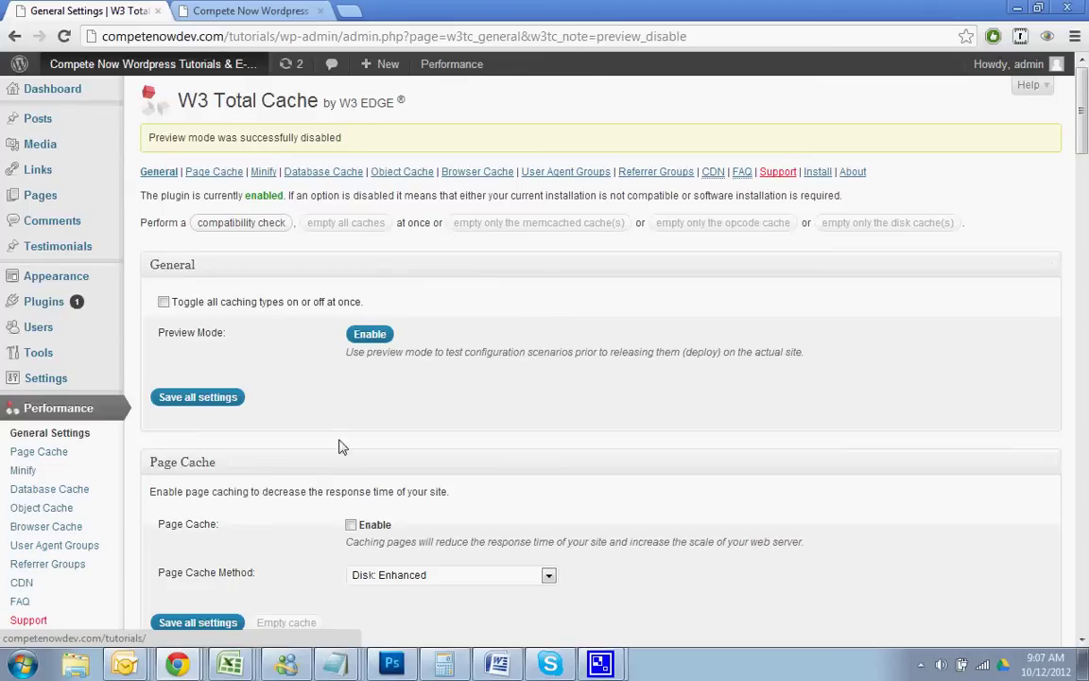
pyautogui.click(351, 525)
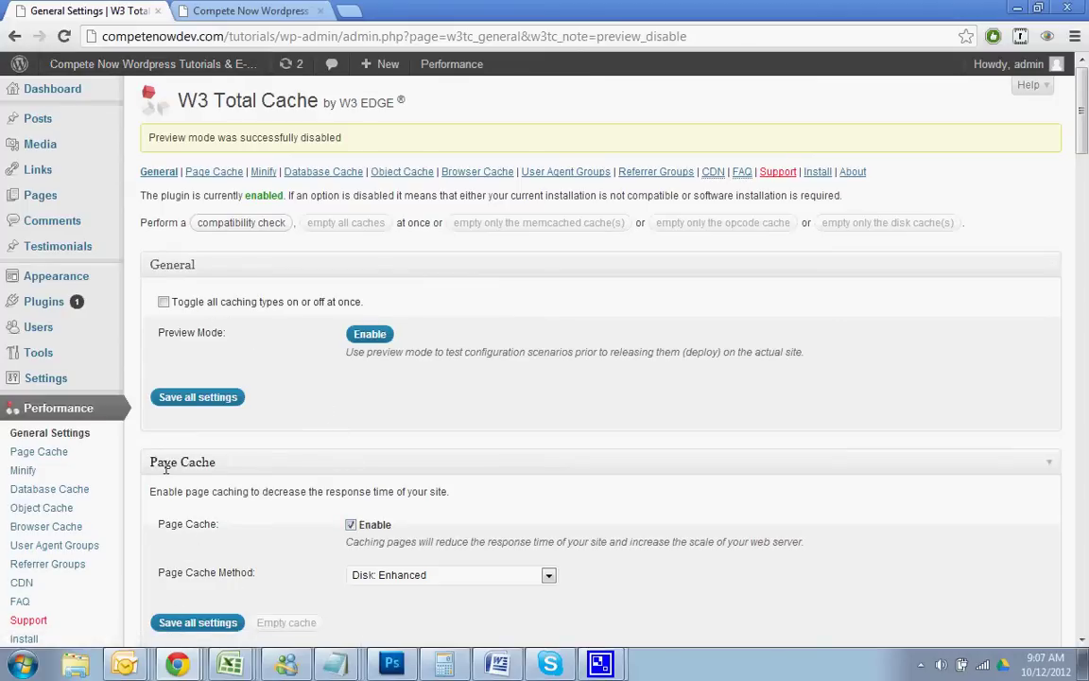
pyautogui.click(198, 622)
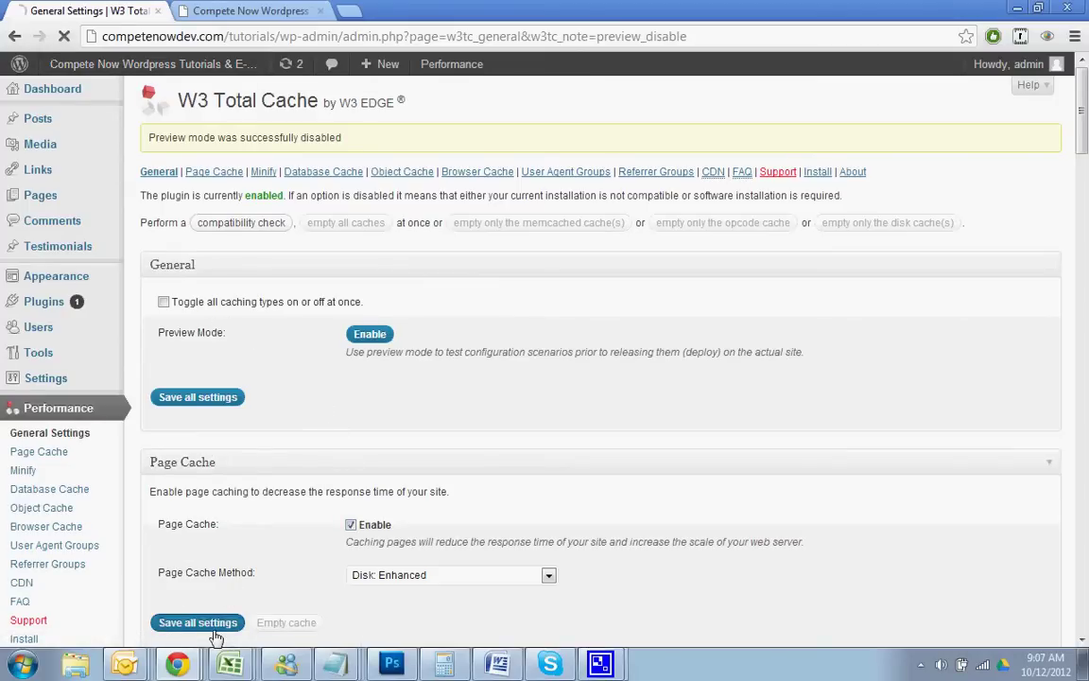
# Reload the public Compete Now site and visit its About Us, Testimonials and Schedule pages to check loading speed
pyautogui.click(185, 11)
pyautogui.click(64, 36)
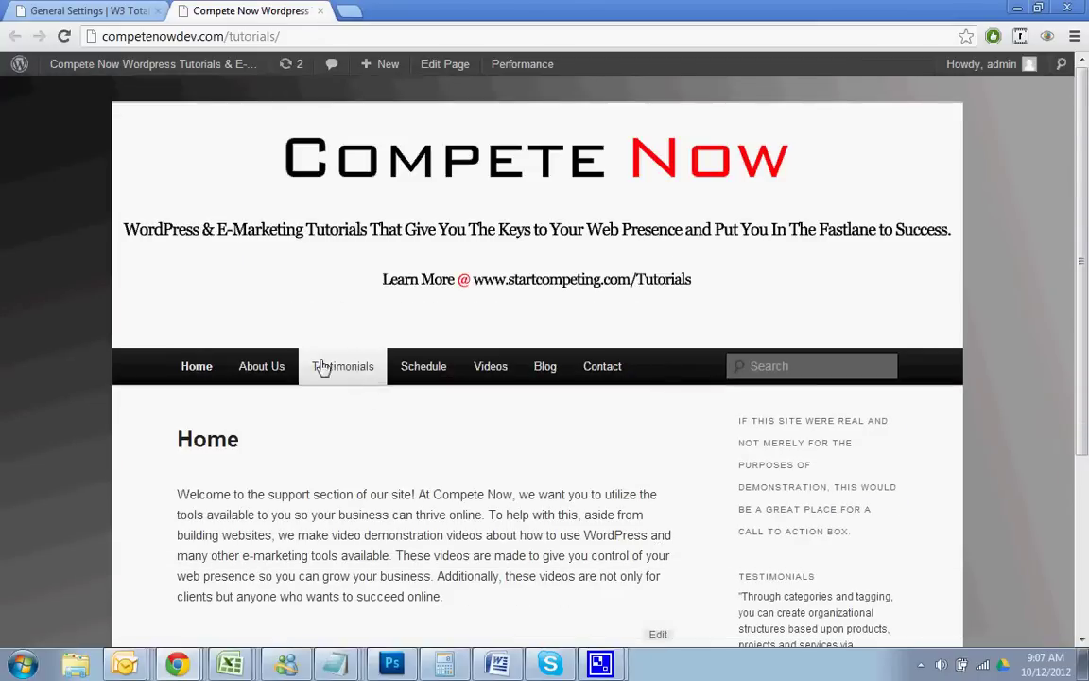
pyautogui.click(262, 367)
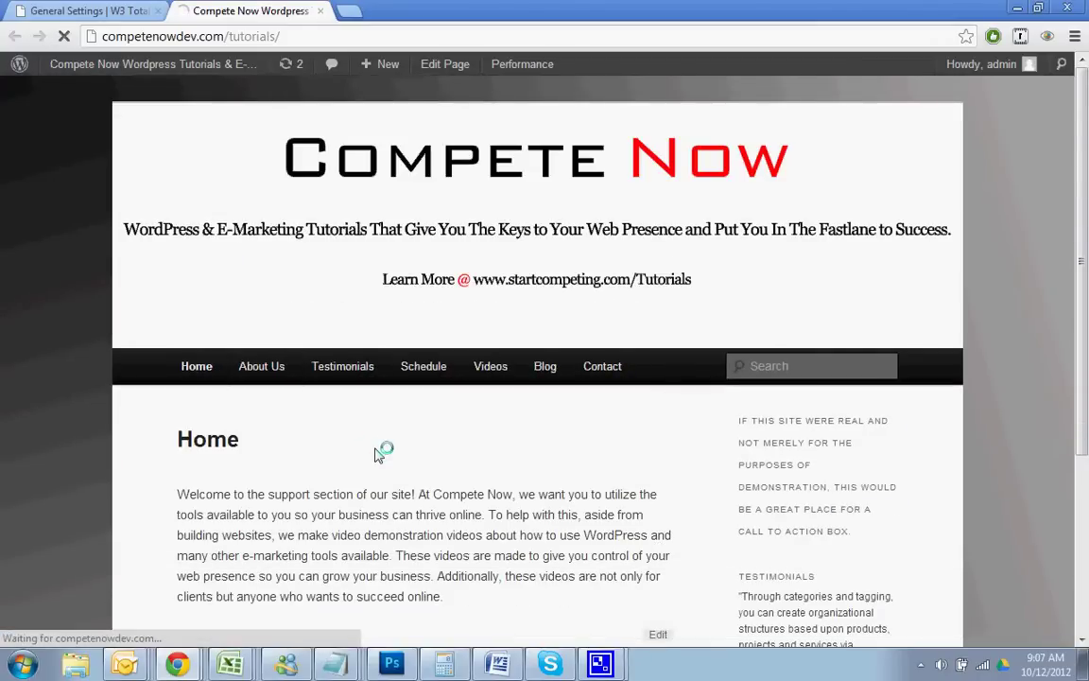
pyautogui.click(330, 374)
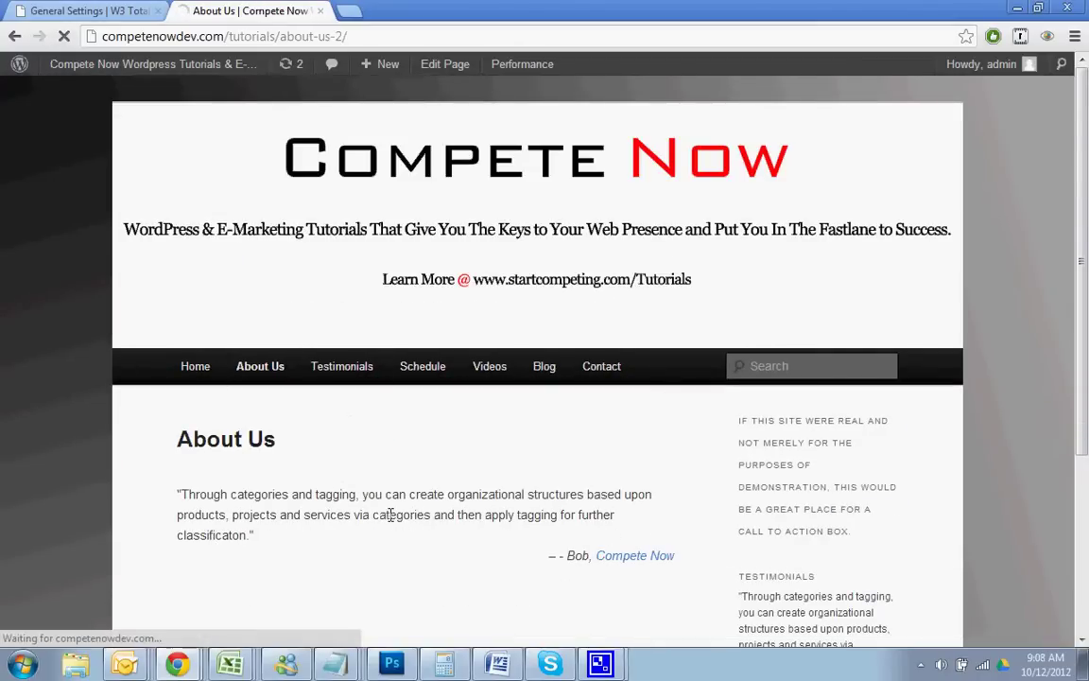
pyautogui.click(333, 372)
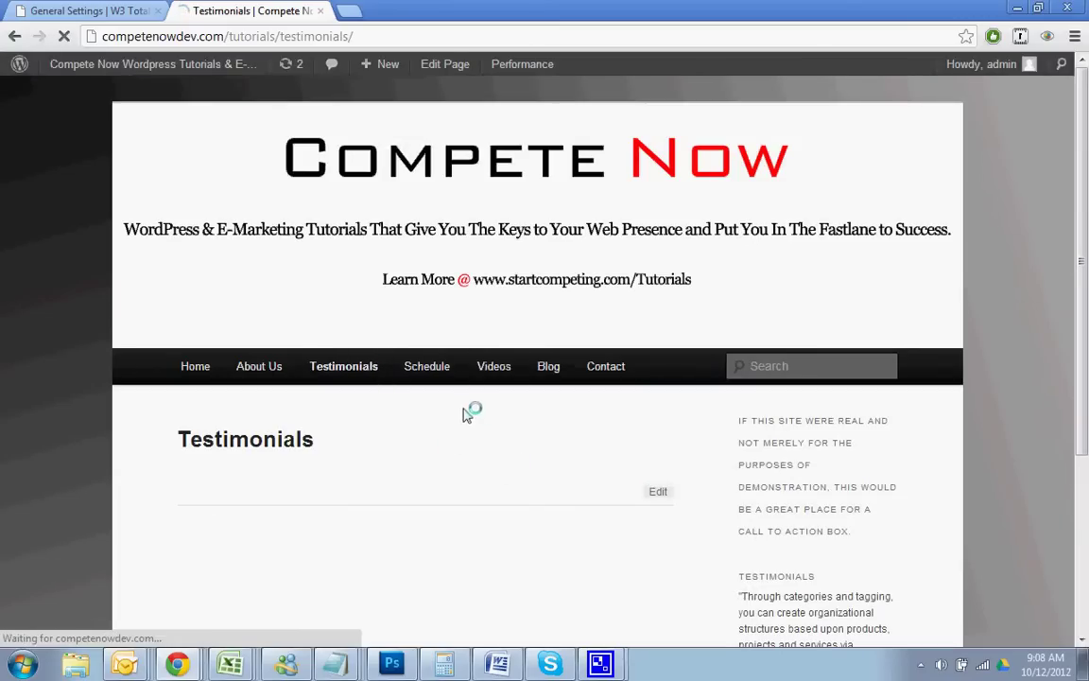
pyautogui.click(438, 376)
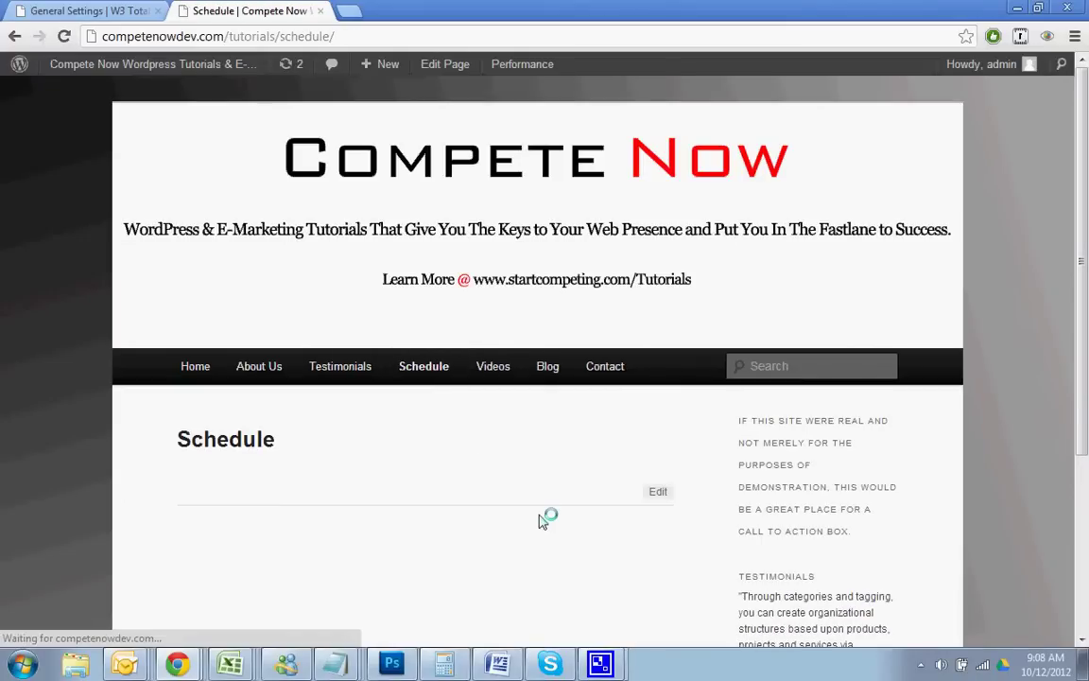